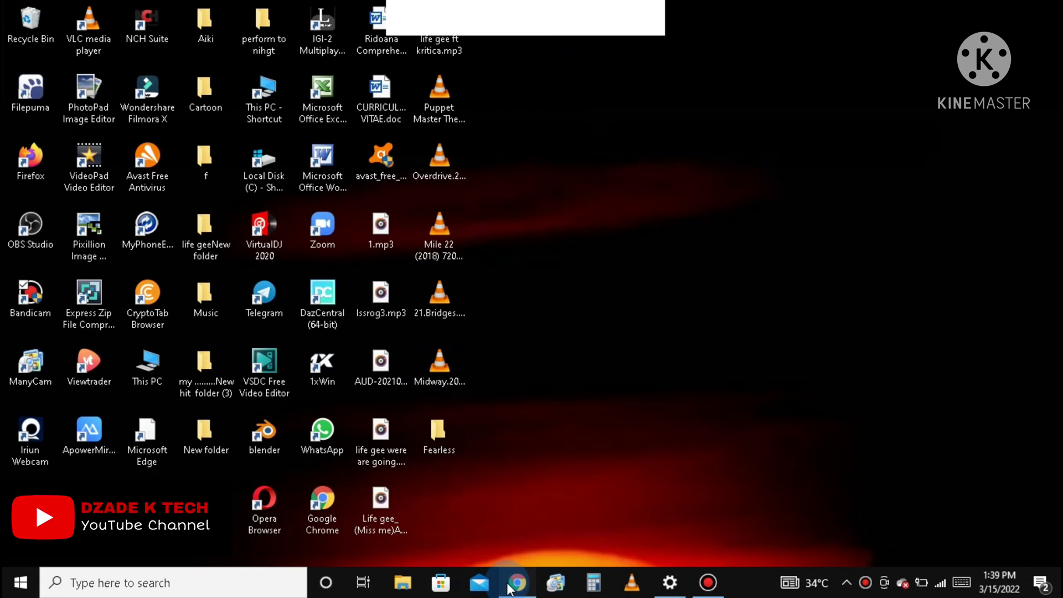
# Step: Bring the Chrome window showing the Facebook home feed to the front
pyautogui.click(510, 586)
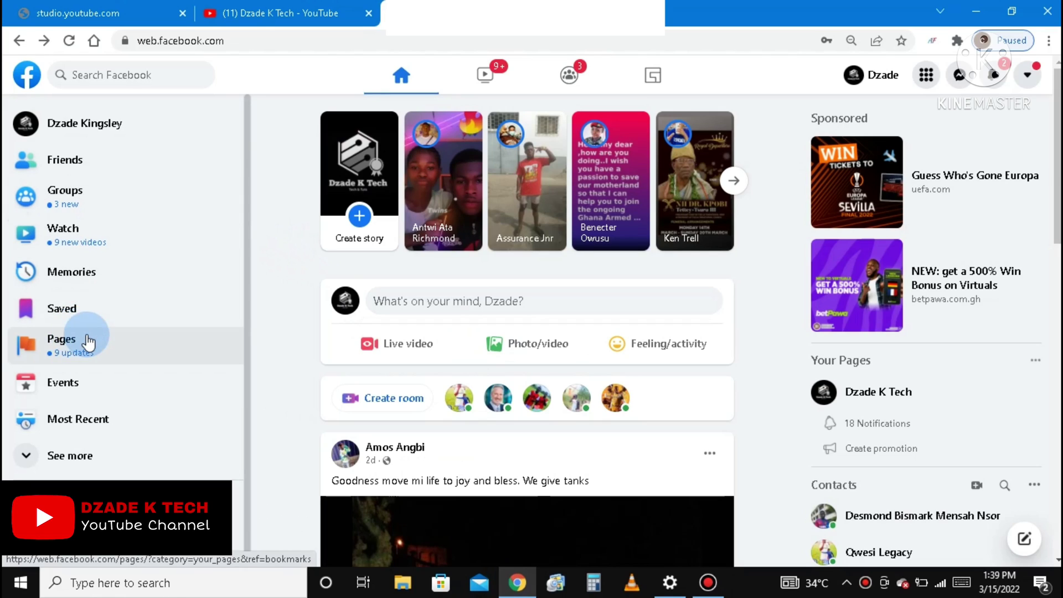
# Step: In Pages you manage, check Dzade K Tech's Personal blog category and open that Page
pyautogui.click(79, 341)
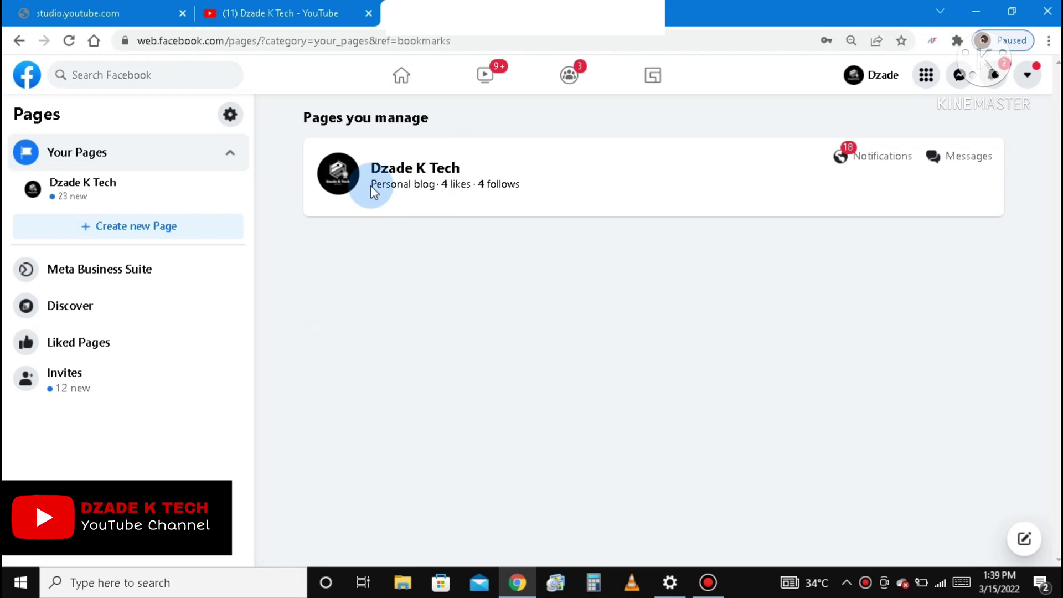
pyautogui.moveTo(372, 185); pyautogui.dragTo(418, 184)
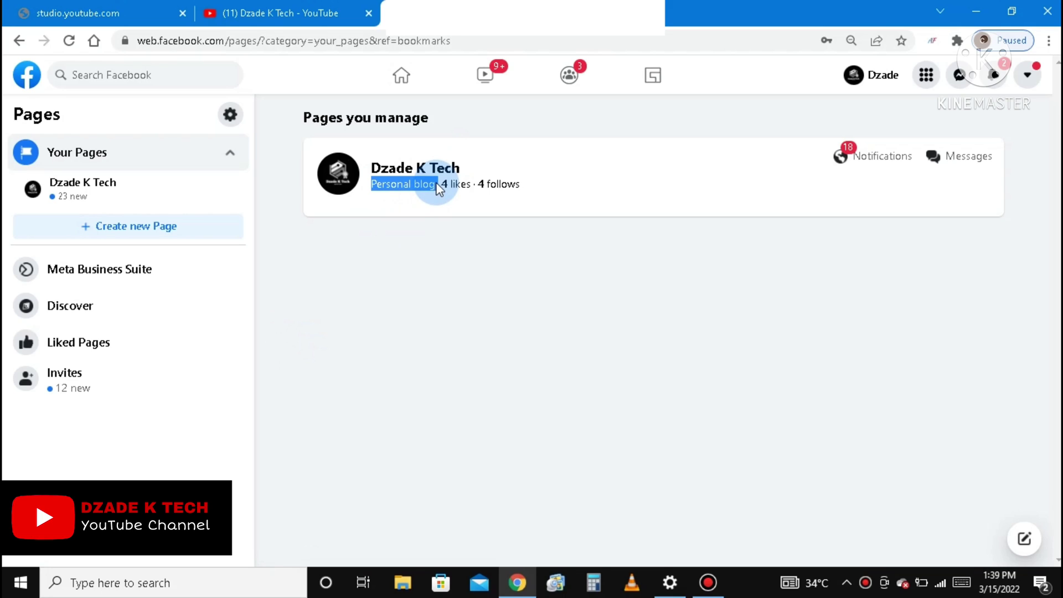
pyautogui.click(407, 202)
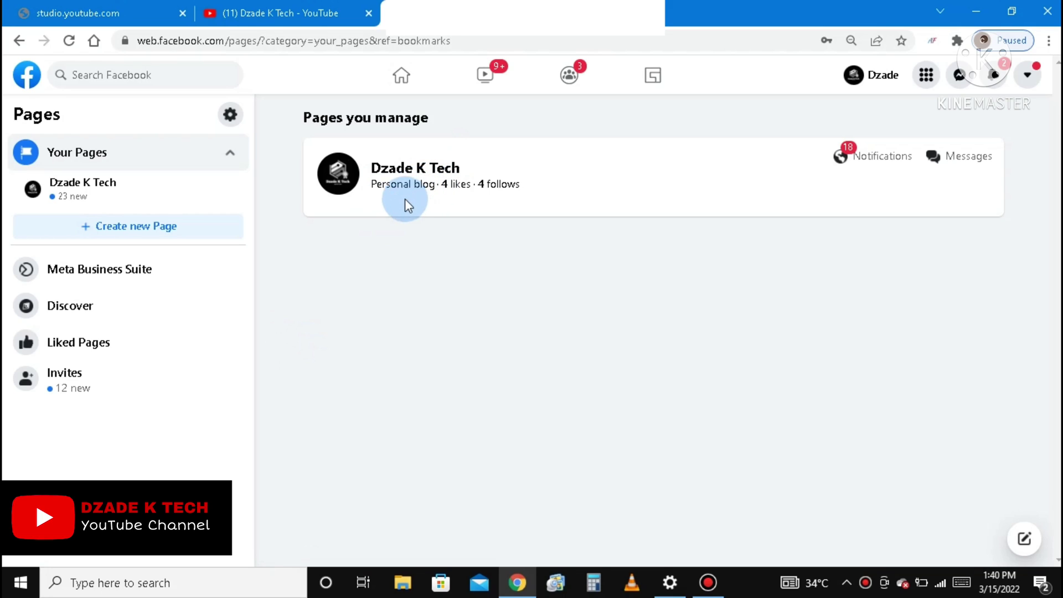
pyautogui.click(380, 163)
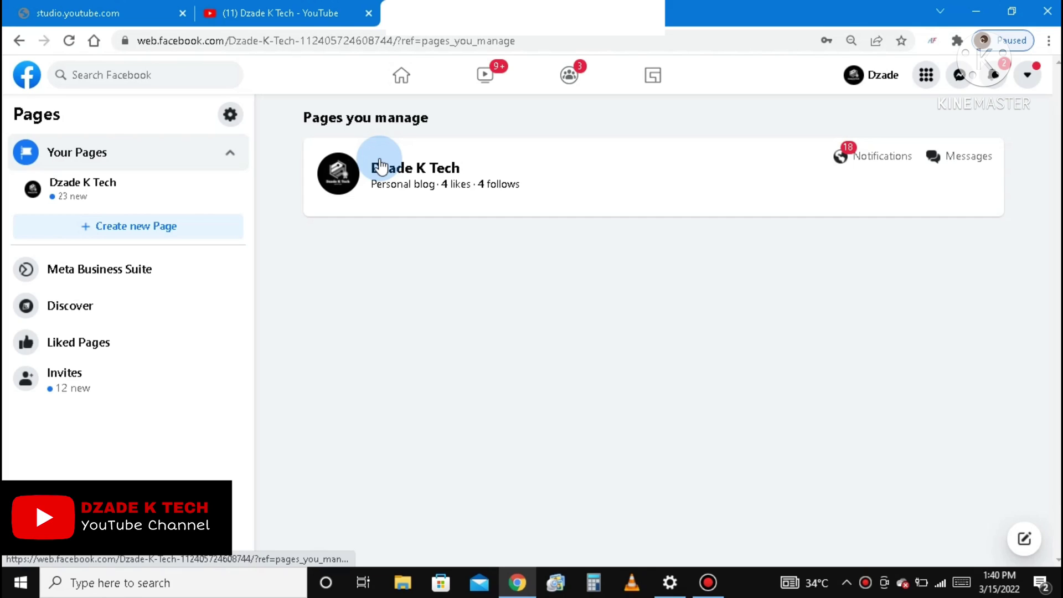
# Step: Scroll through the Dzade K Tech Page feed and return to the cover photo
pyautogui.click(331, 172)
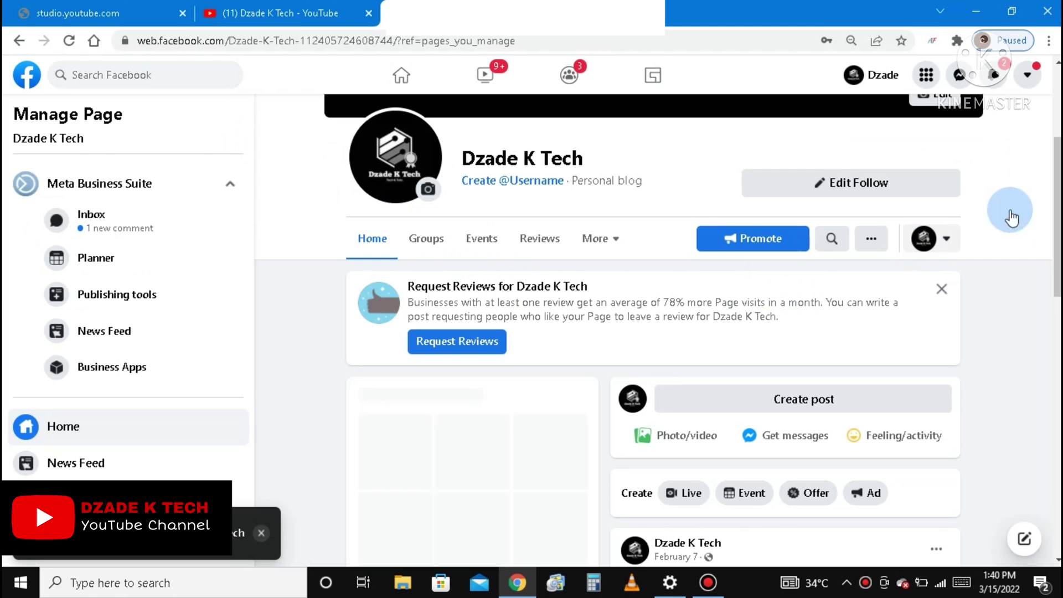
pyautogui.scroll(-3, 653, 332)
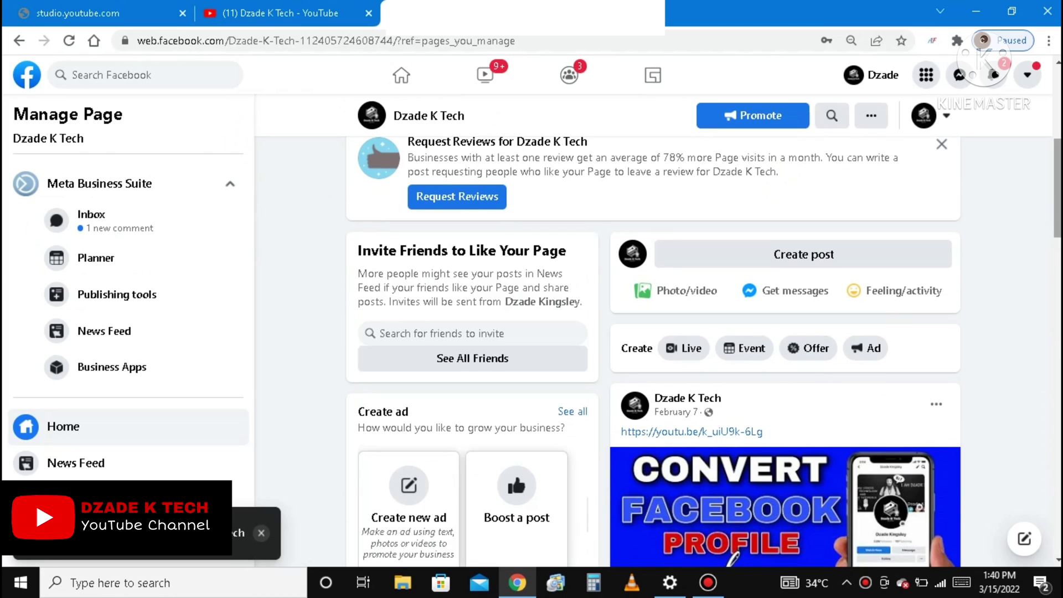
pyautogui.scroll(-8, 653, 332)
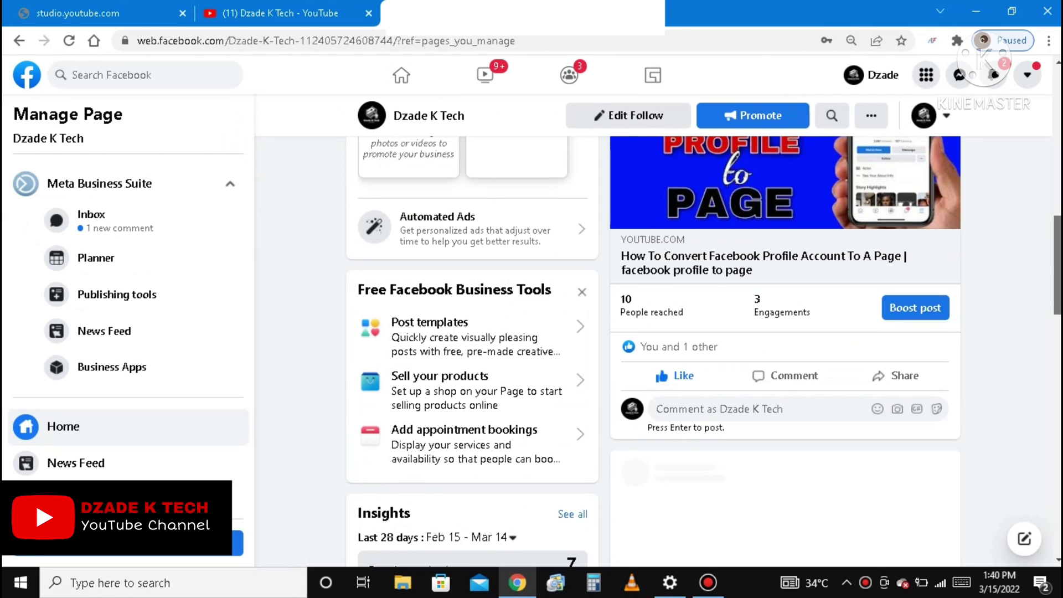
pyautogui.scroll(8, 653, 332)
pyautogui.scroll(-10, 653, 332)
pyautogui.scroll(-1, 653, 332)
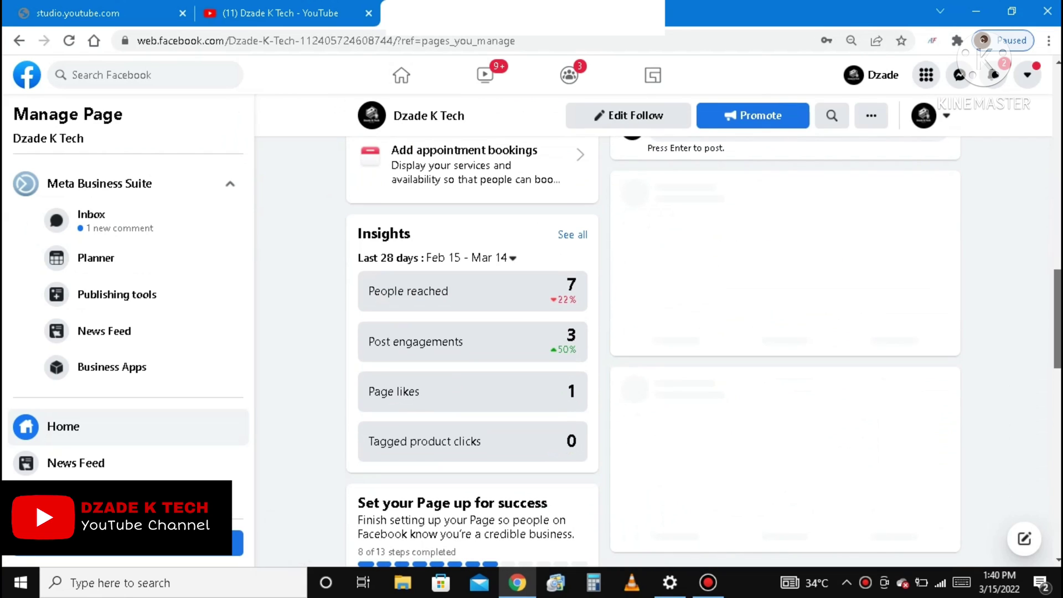
pyautogui.scroll(4, 653, 332)
pyautogui.scroll(-4, 653, 332)
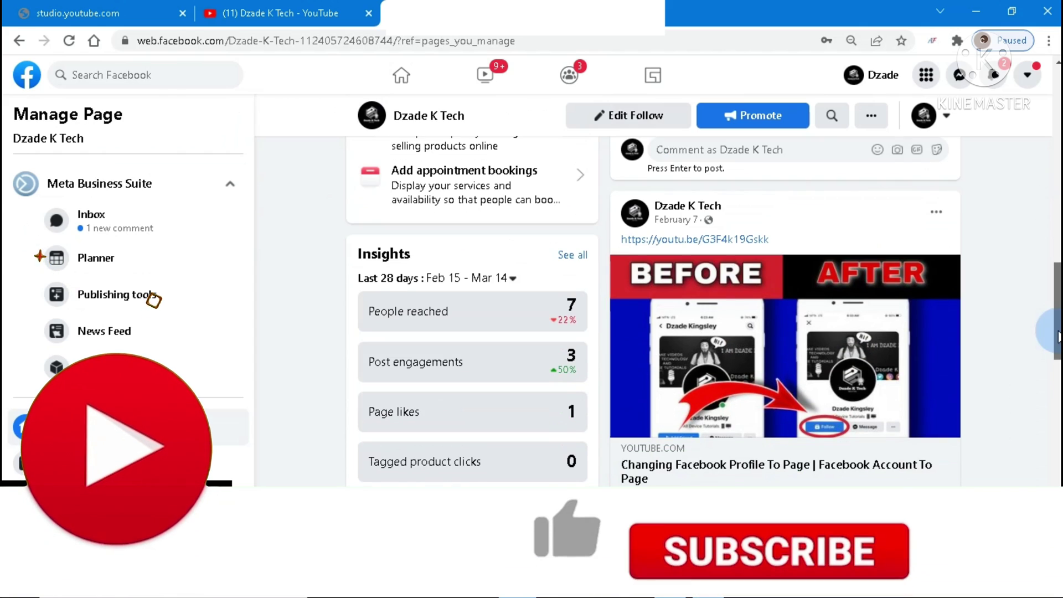
pyautogui.scroll(6, 1059, 263)
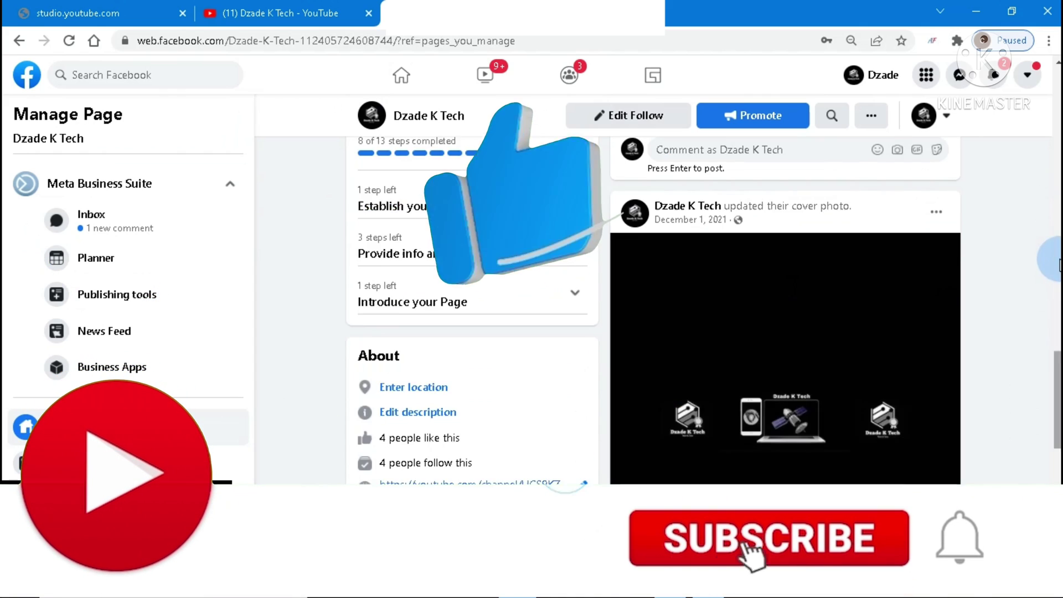
pyautogui.scroll(-3, 1058, 263)
pyautogui.moveTo(1059, 264); pyautogui.dragTo(1054, 142)
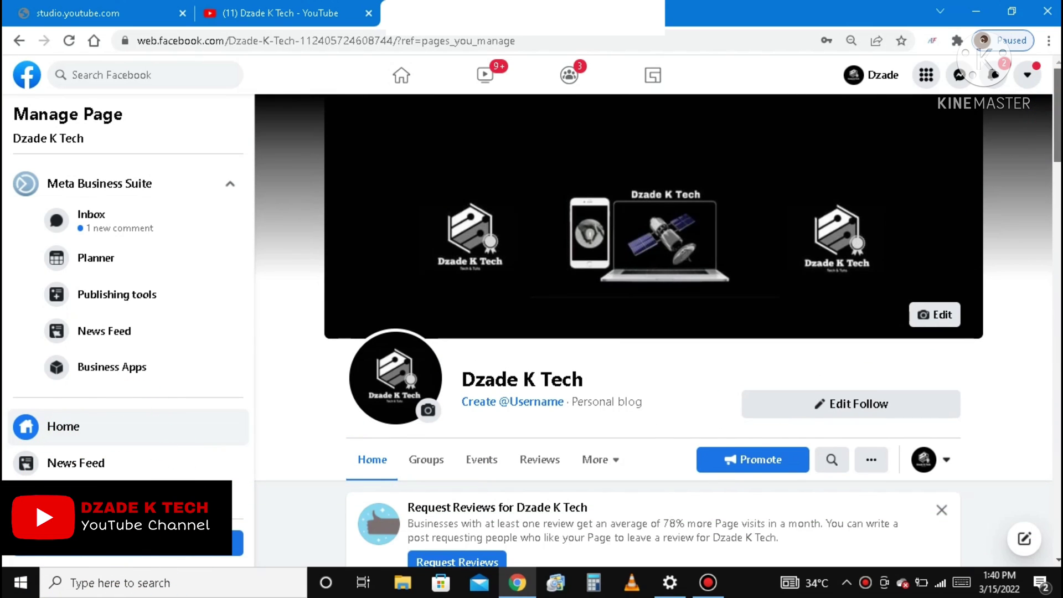
# Step: Open and close the Page's More sections list and its other-actions menu
pyautogui.scroll(-1, 631, 370)
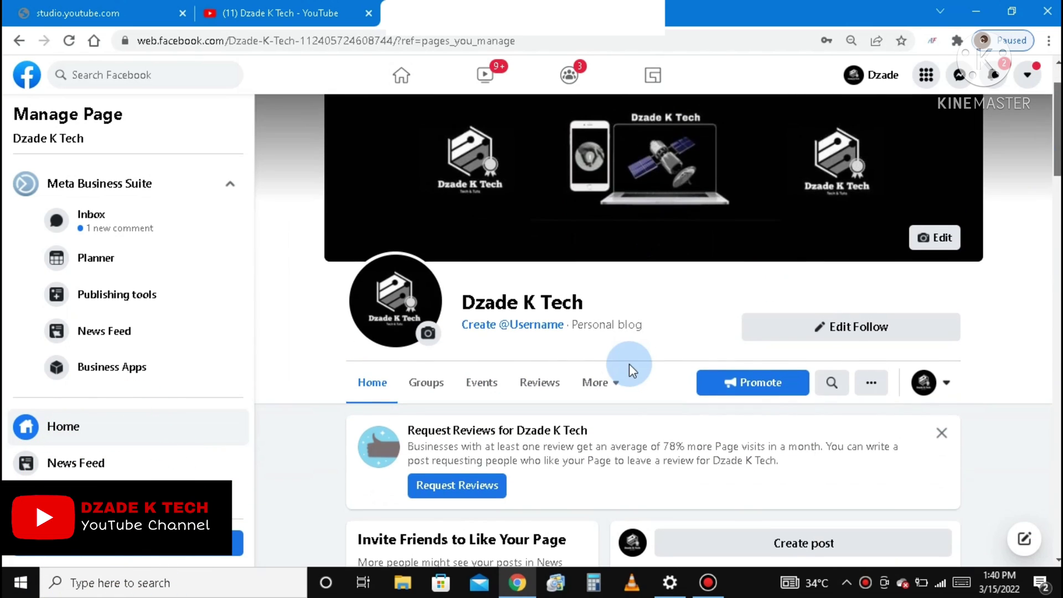
pyautogui.click(602, 382)
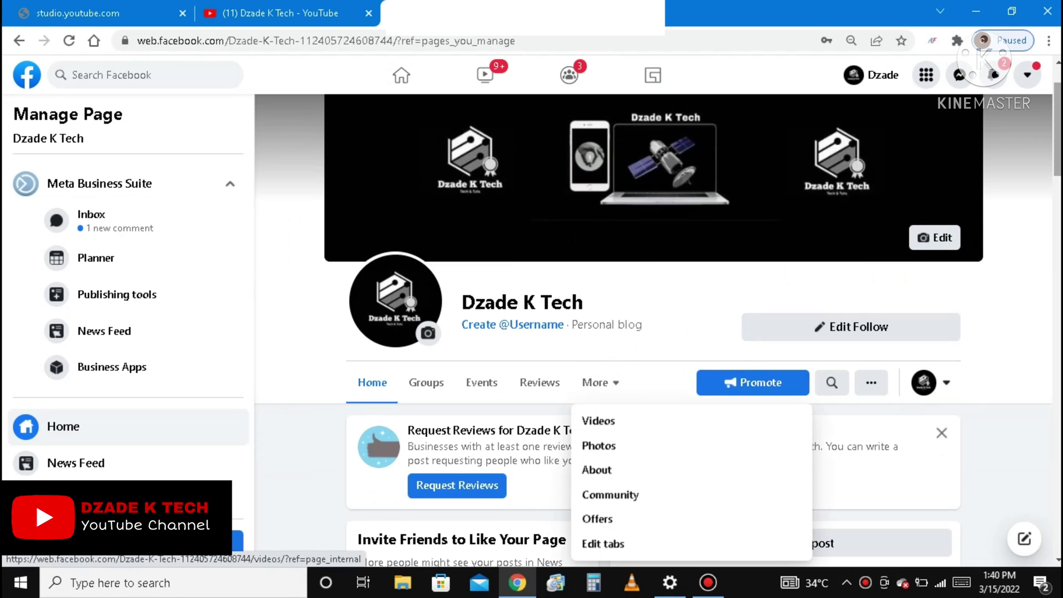
pyautogui.scroll(-2, 1056, 144)
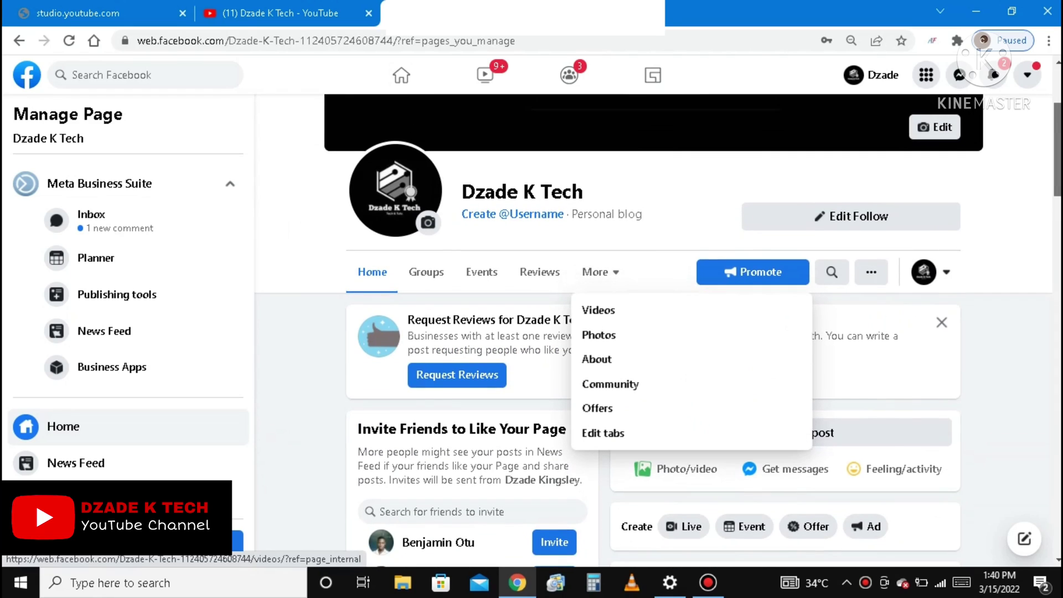
pyautogui.click(603, 281)
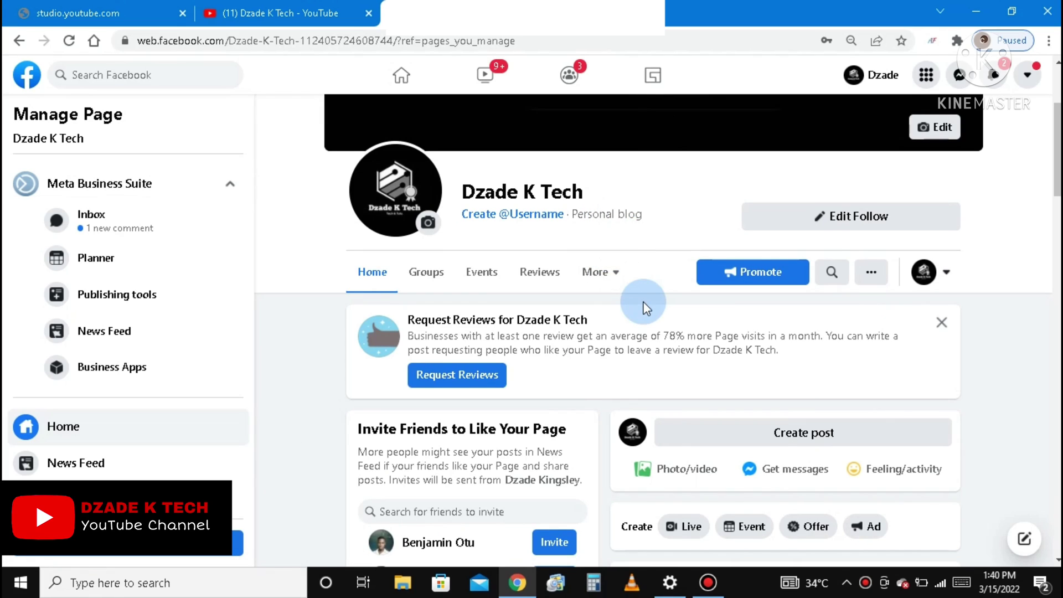
pyautogui.click(872, 275)
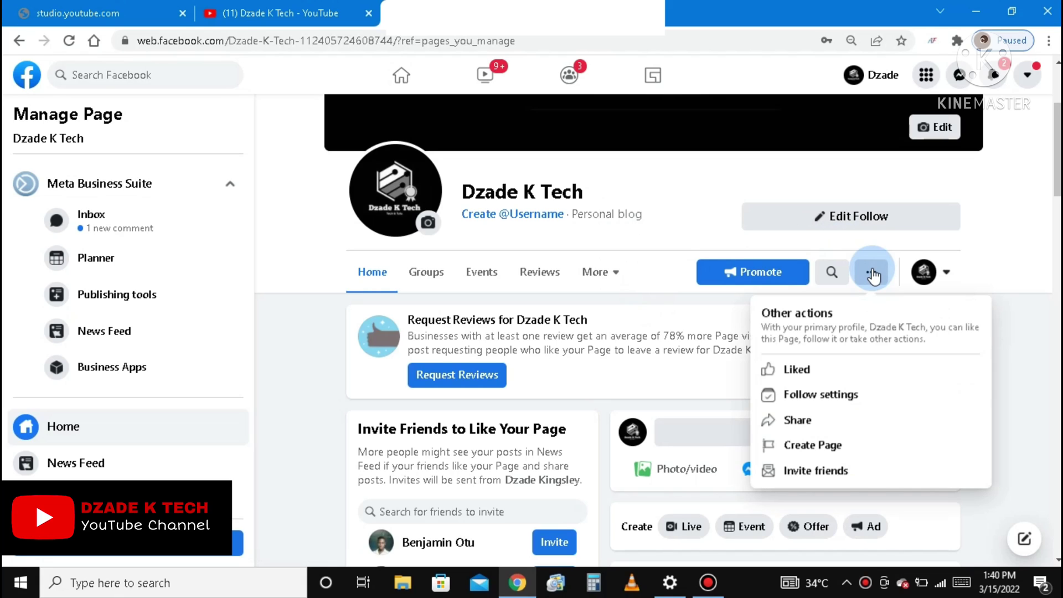
pyautogui.click(872, 274)
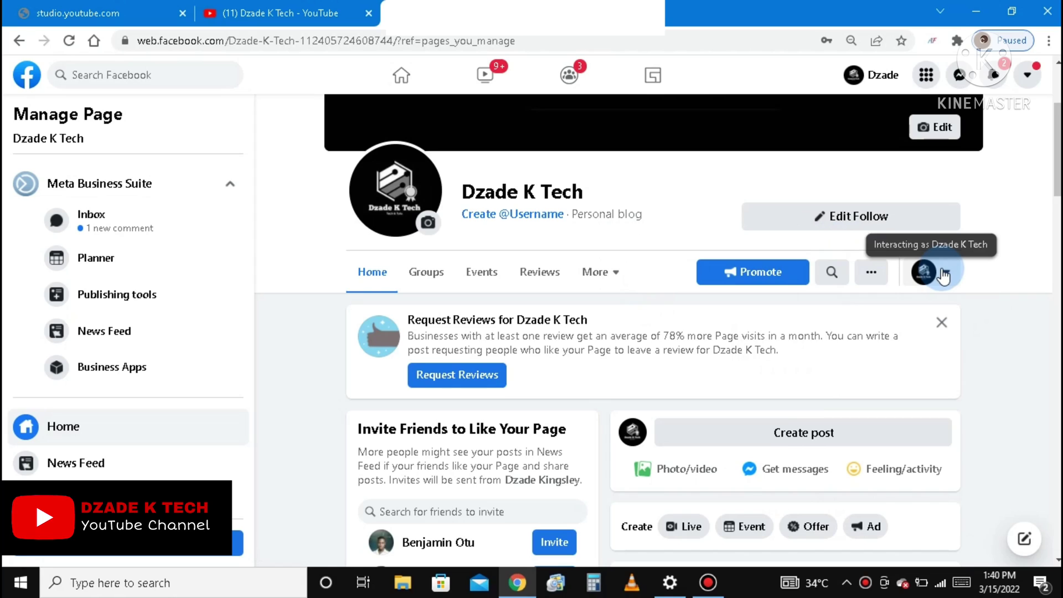
# Step: Reopen the More dropdown listing Videos, Photos, About, Community, Offers and Edit tabs
pyautogui.click(600, 275)
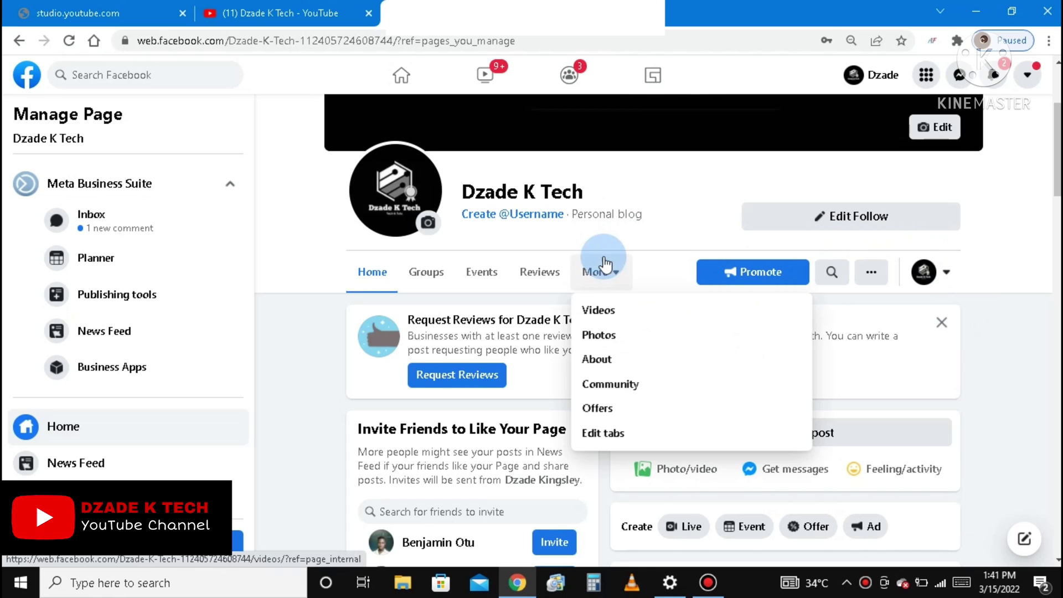
pyautogui.click(601, 268)
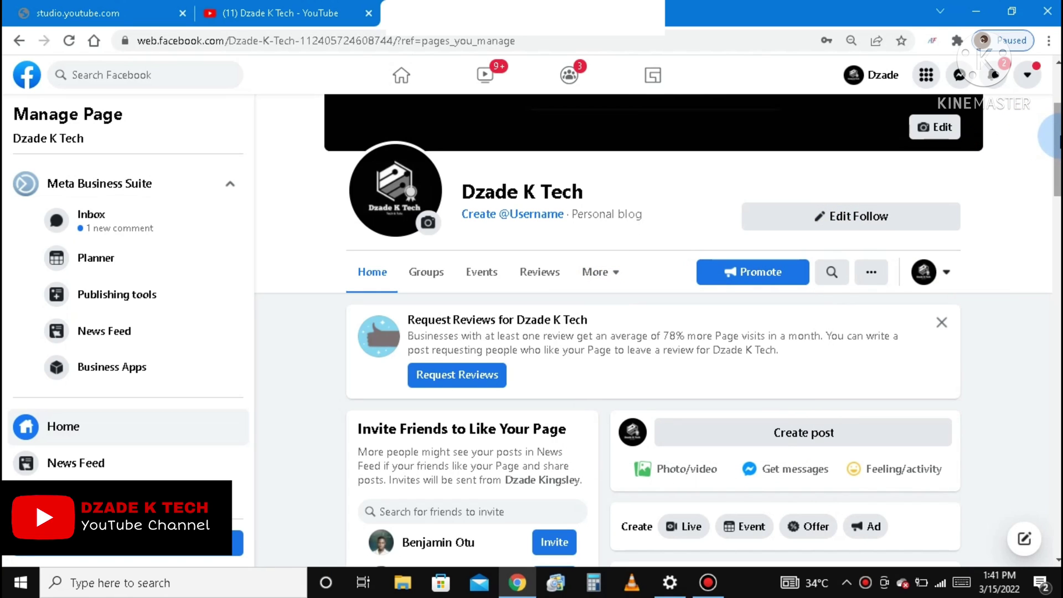
pyautogui.moveTo(1056, 149); pyautogui.dragTo(1058, 121)
pyautogui.click(595, 349)
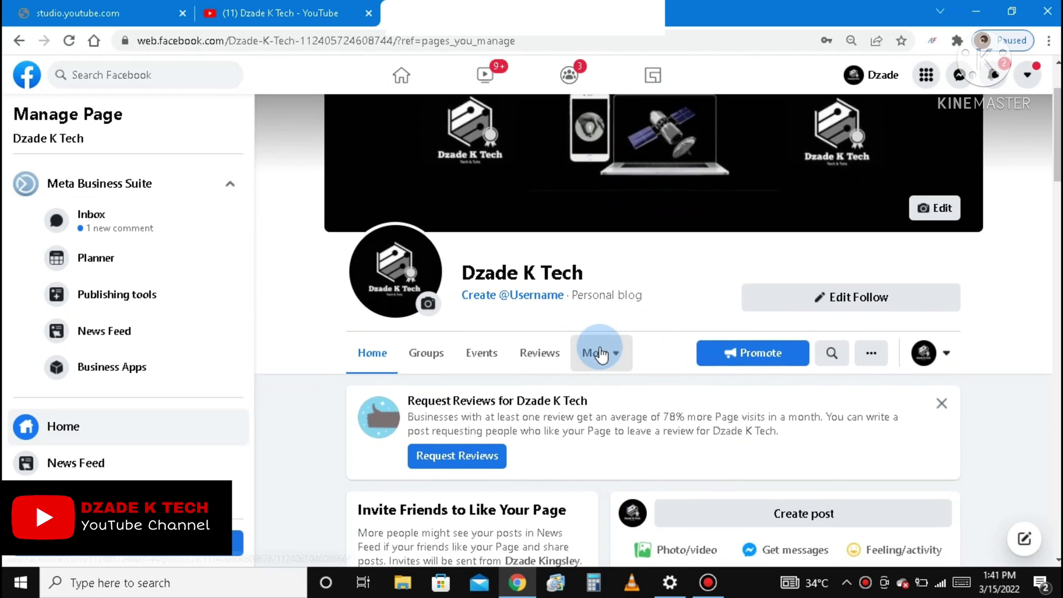
pyautogui.click(600, 352)
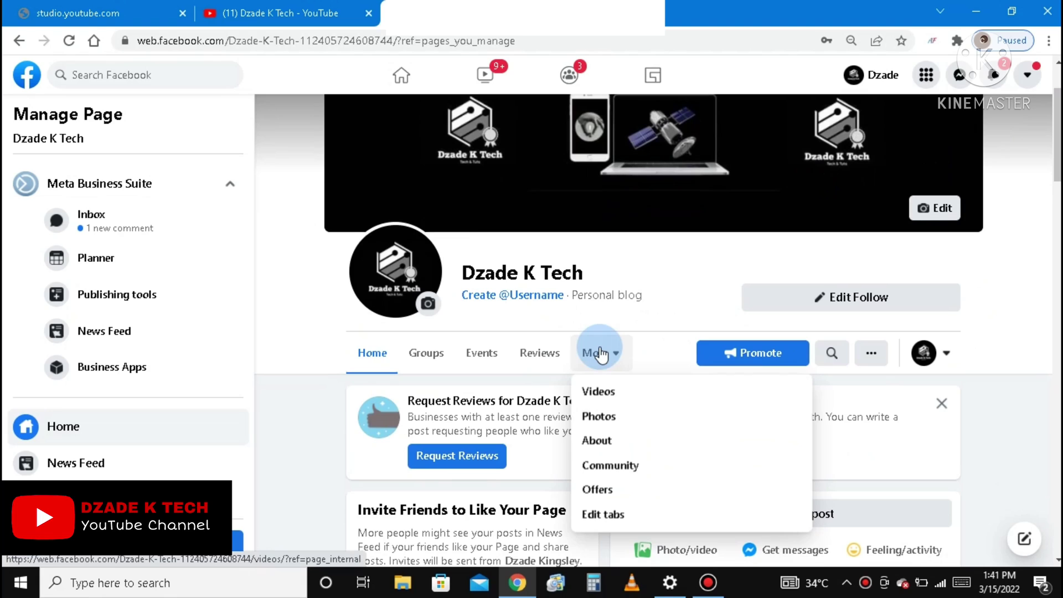
pyautogui.click(597, 443)
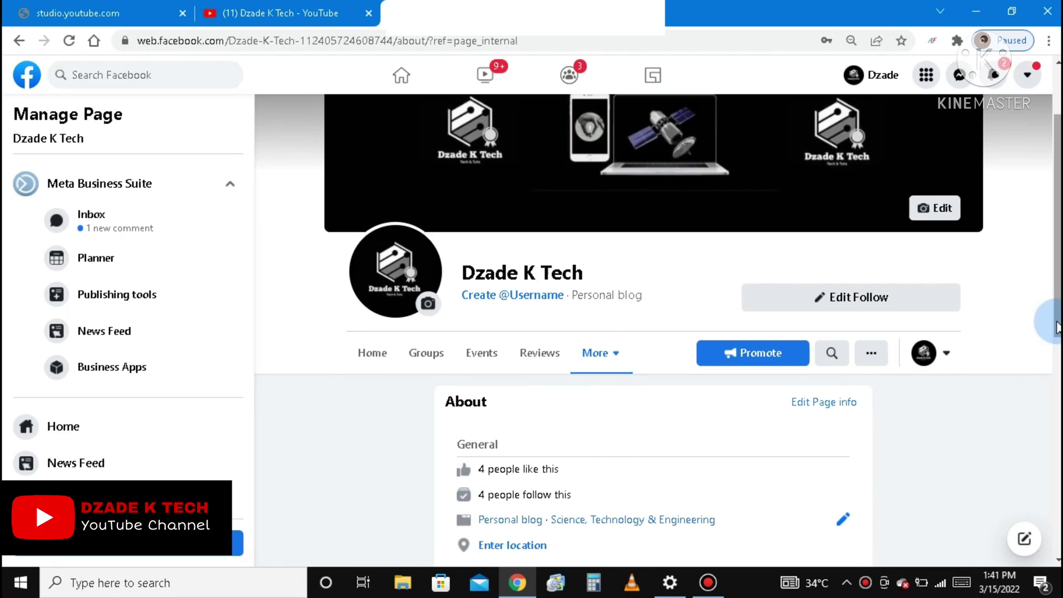
pyautogui.moveTo(1056, 327); pyautogui.dragTo(1056, 441)
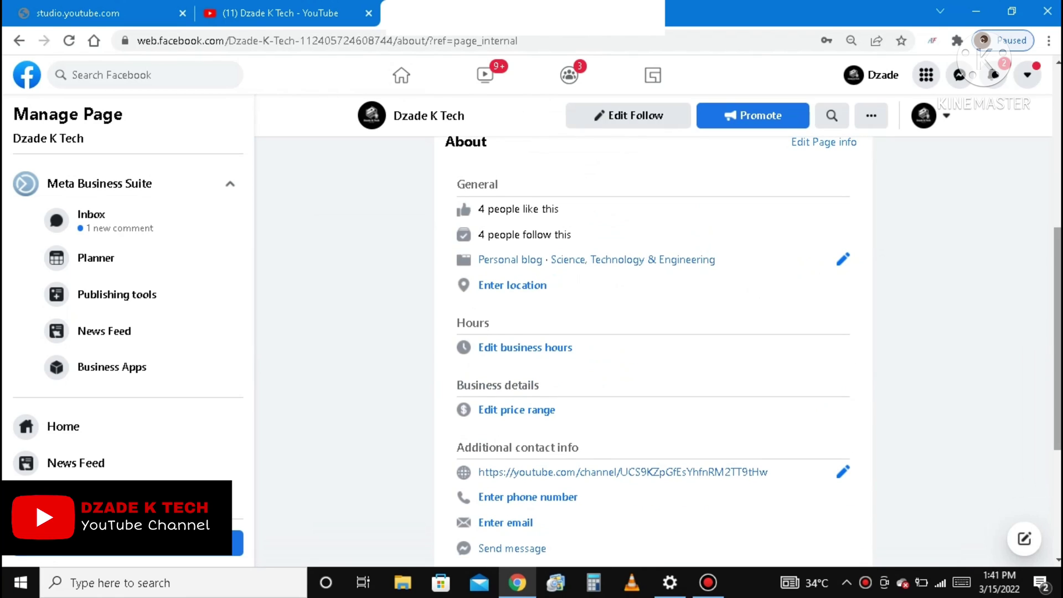
pyautogui.moveTo(1055, 277)
pyautogui.mouseDown()
pyautogui.moveTo(1055, 376)
pyautogui.moveTo(1054, 258)
pyautogui.mouseUp()
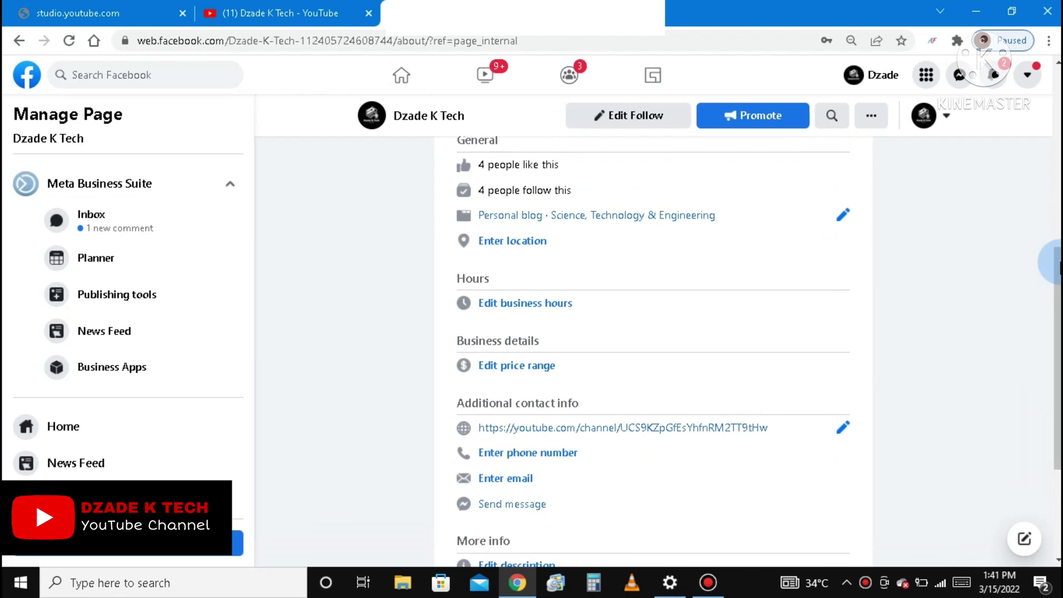
pyautogui.moveTo(1054, 262); pyautogui.dragTo(1055, 169)
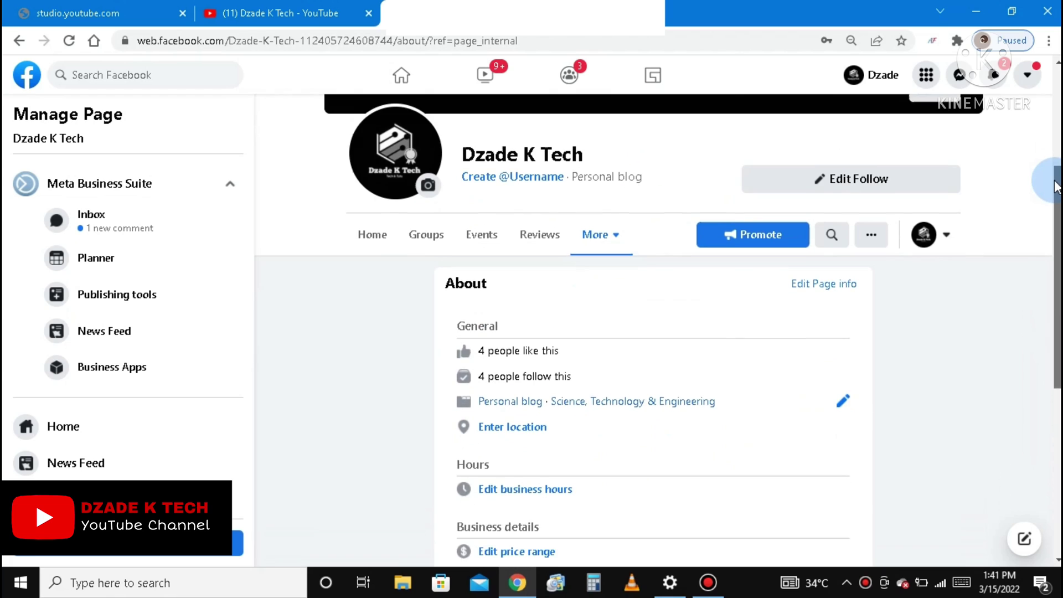
pyautogui.click(831, 285)
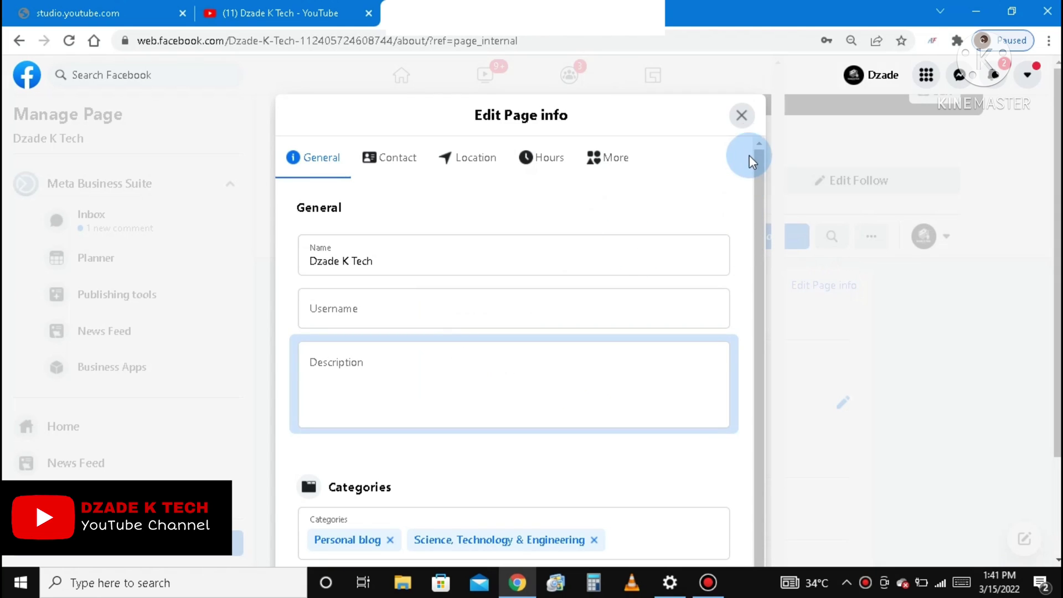
pyautogui.click(742, 117)
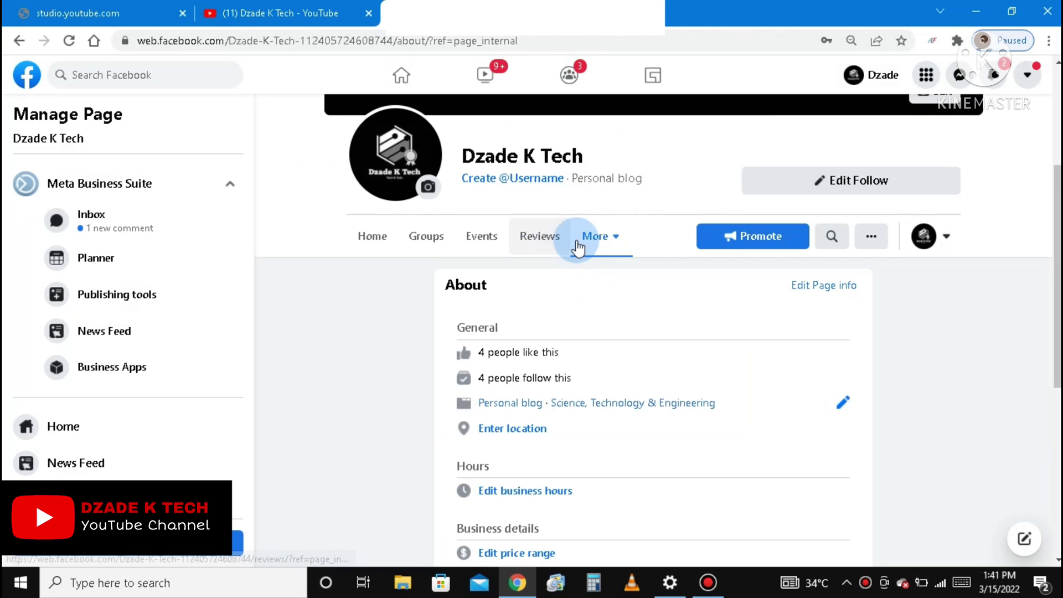
pyautogui.click(379, 244)
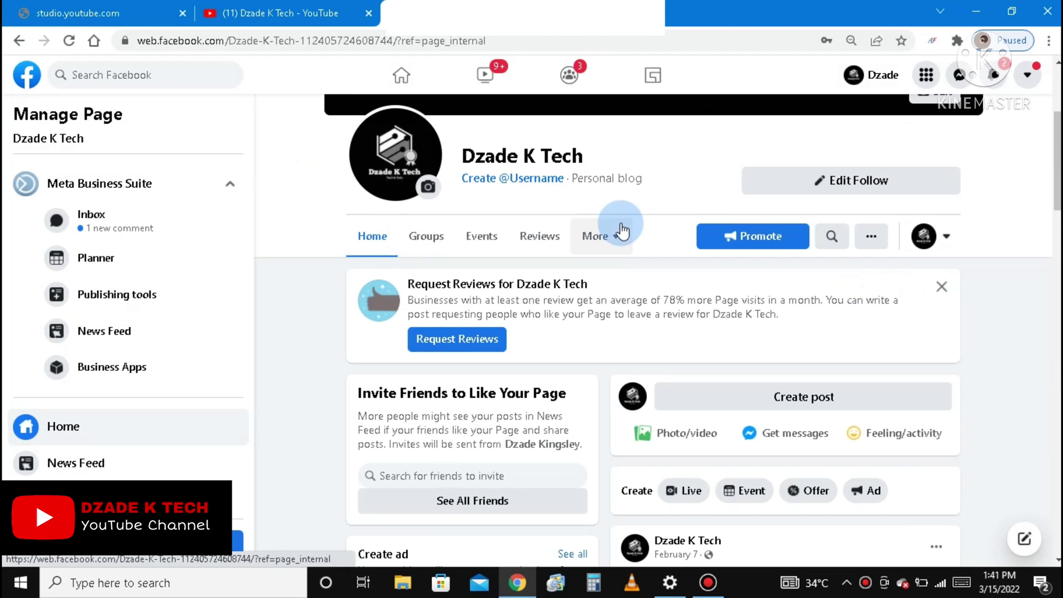
pyautogui.click(595, 244)
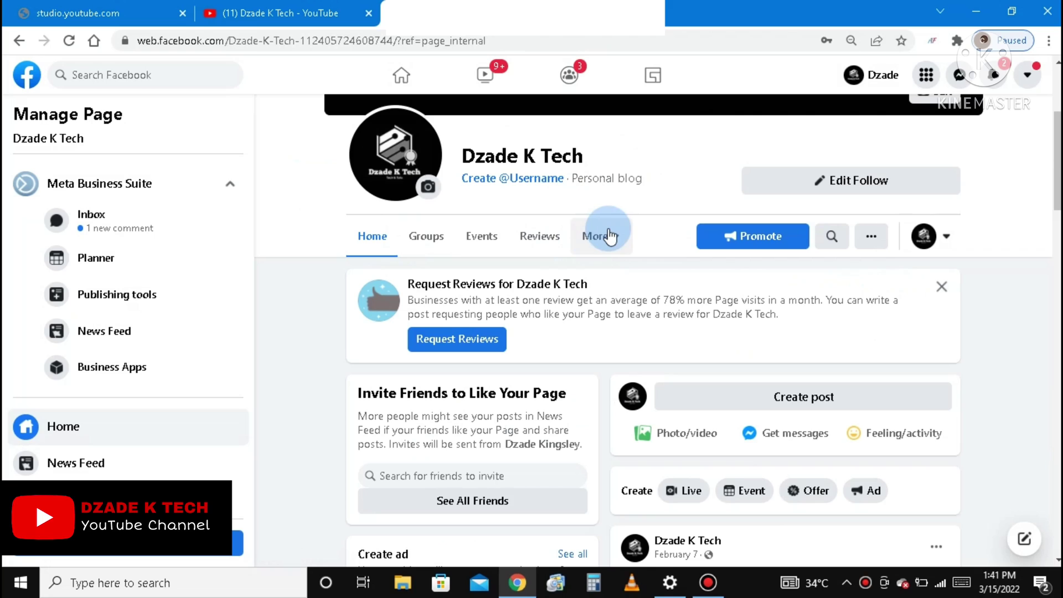
pyautogui.click(597, 236)
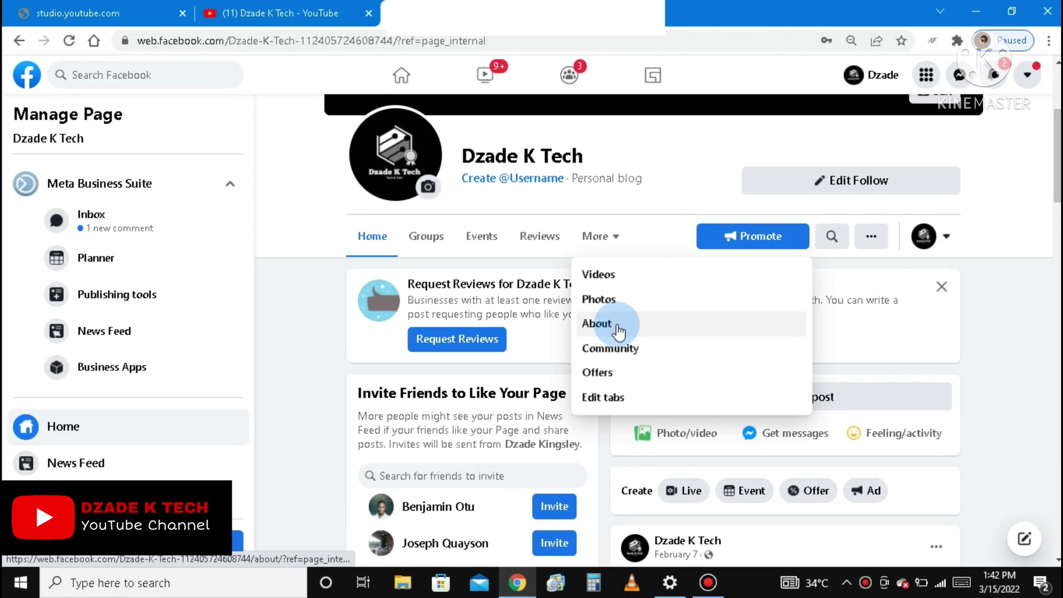
pyautogui.click(618, 327)
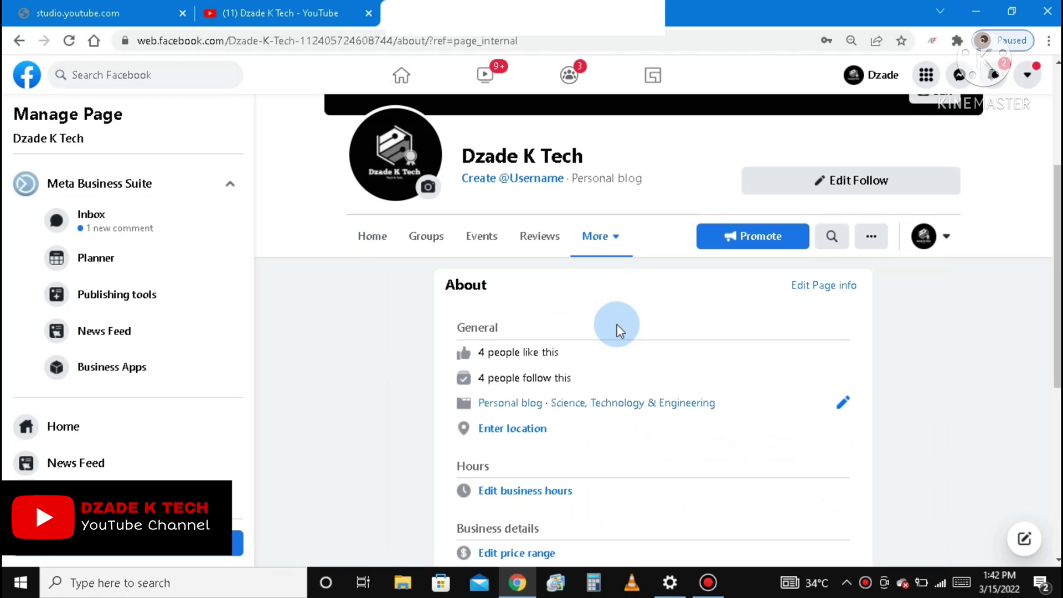
# Step: In Edit Page info, remove the Science, Technology & Engineering category
pyautogui.click(816, 286)
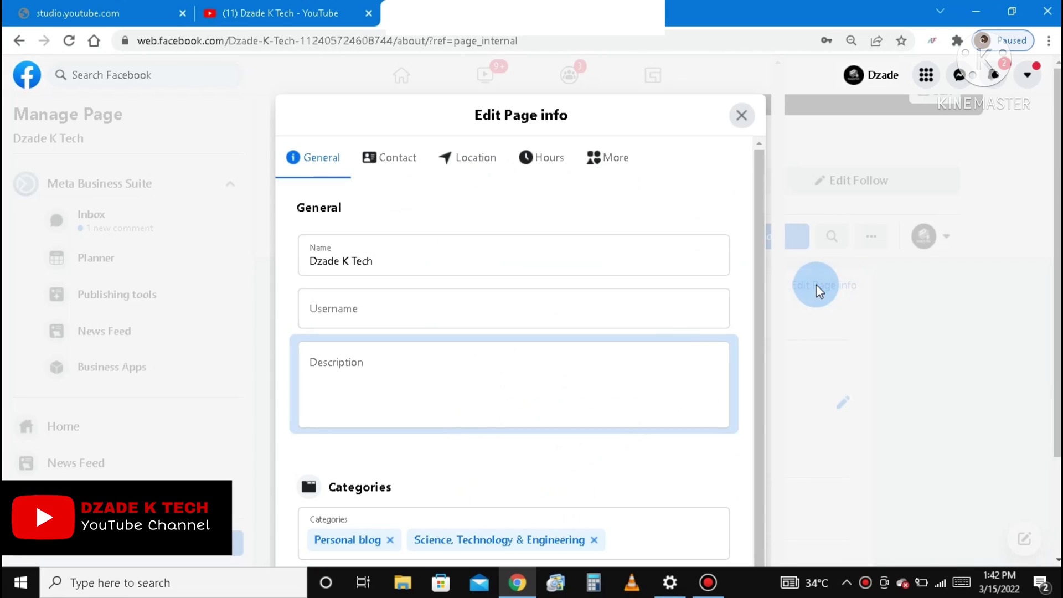
pyautogui.scroll(-1, 759, 232)
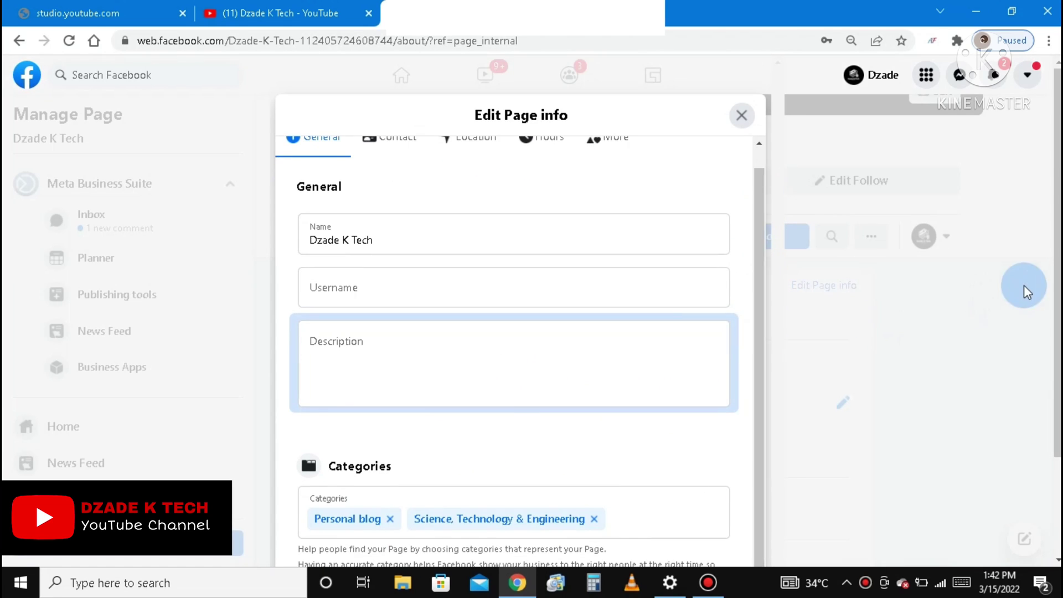
pyautogui.moveTo(1058, 275); pyautogui.dragTo(1057, 363)
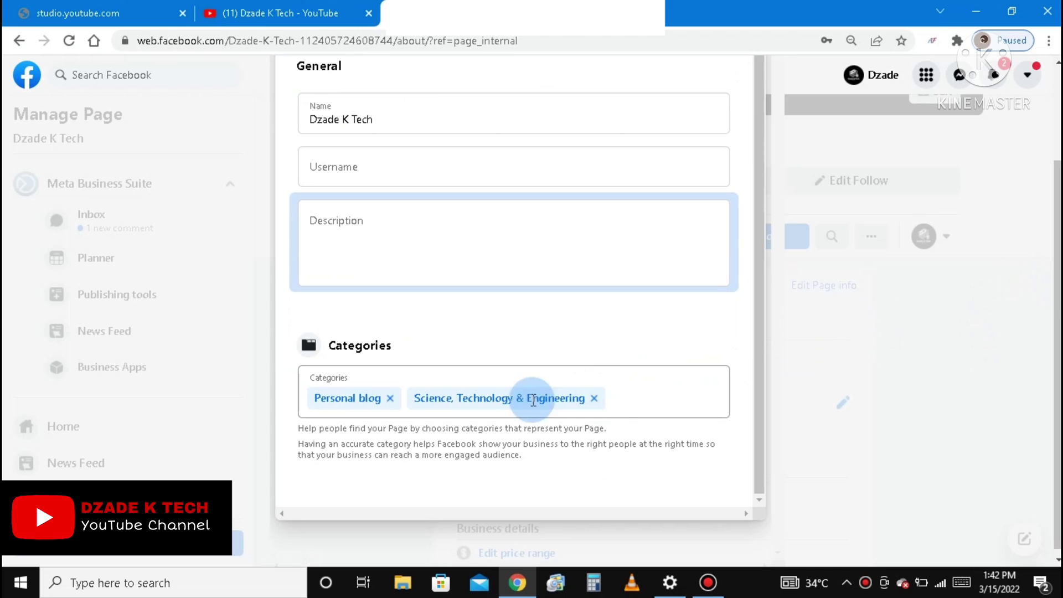
pyautogui.click(594, 407)
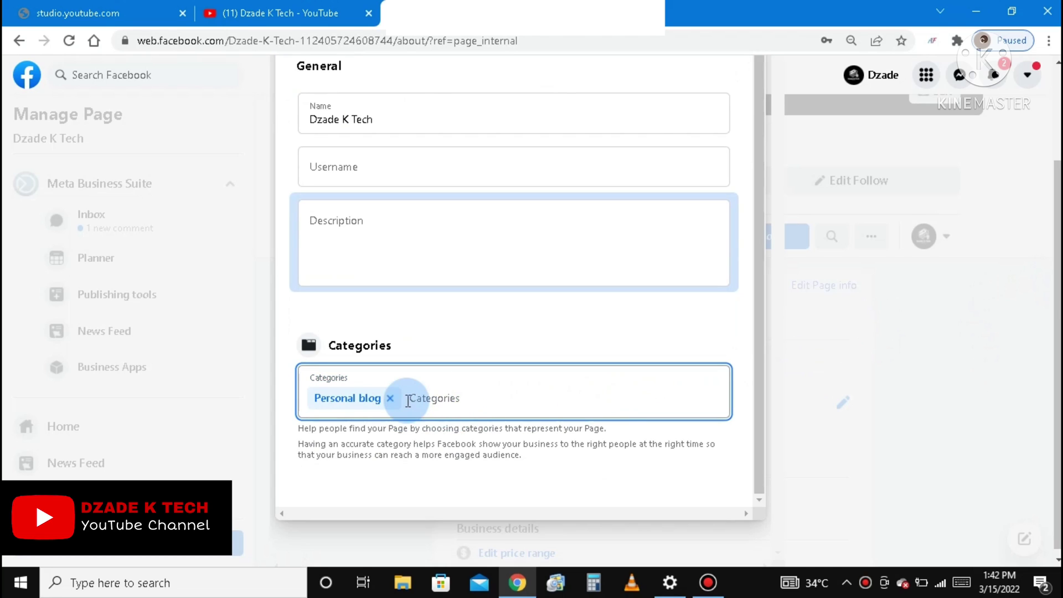
# Step: Add Government organization as a category, searching 'gover', and remove Personal blog
pyautogui.click(390, 399)
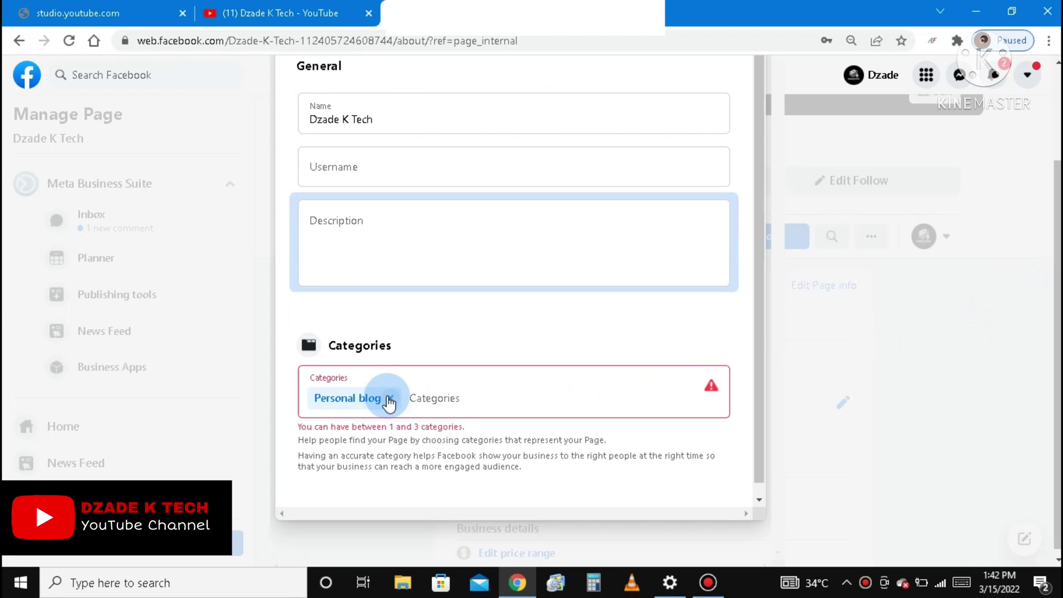
pyautogui.click(416, 399)
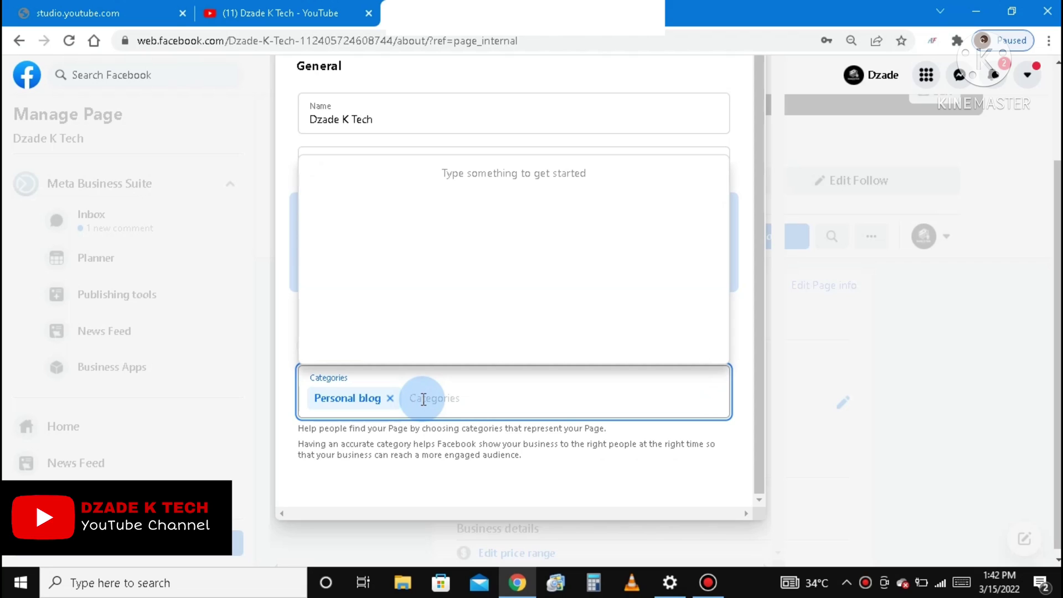
pyautogui.write('go')
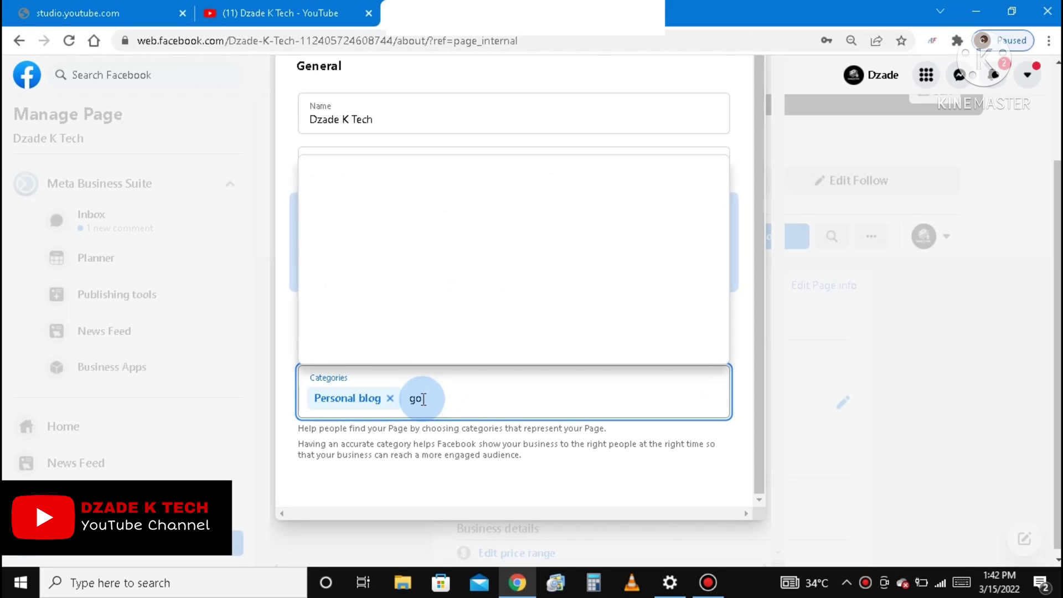
pyautogui.write('ver')
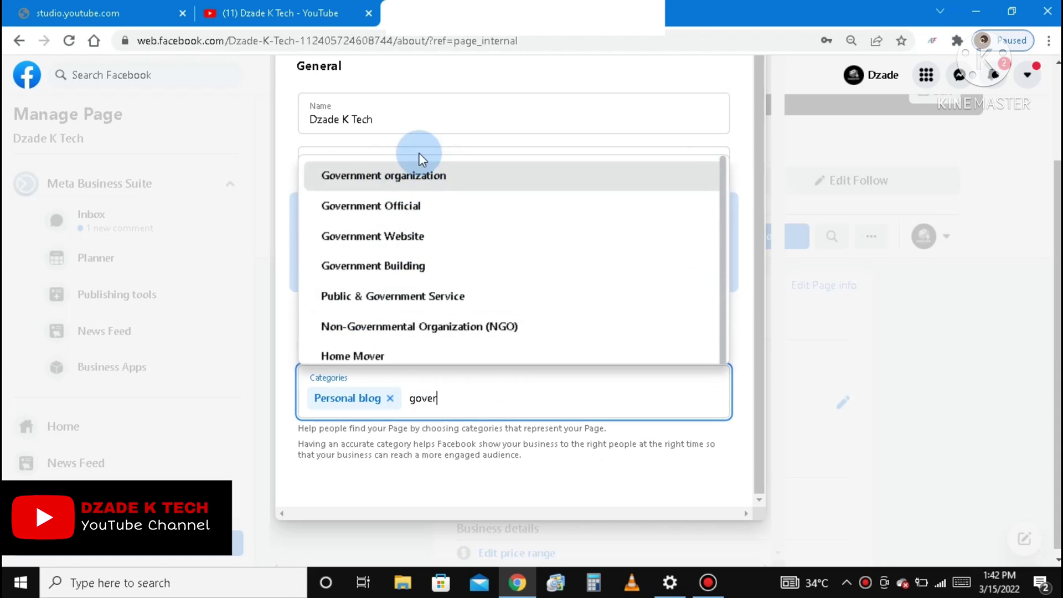
pyautogui.click(398, 182)
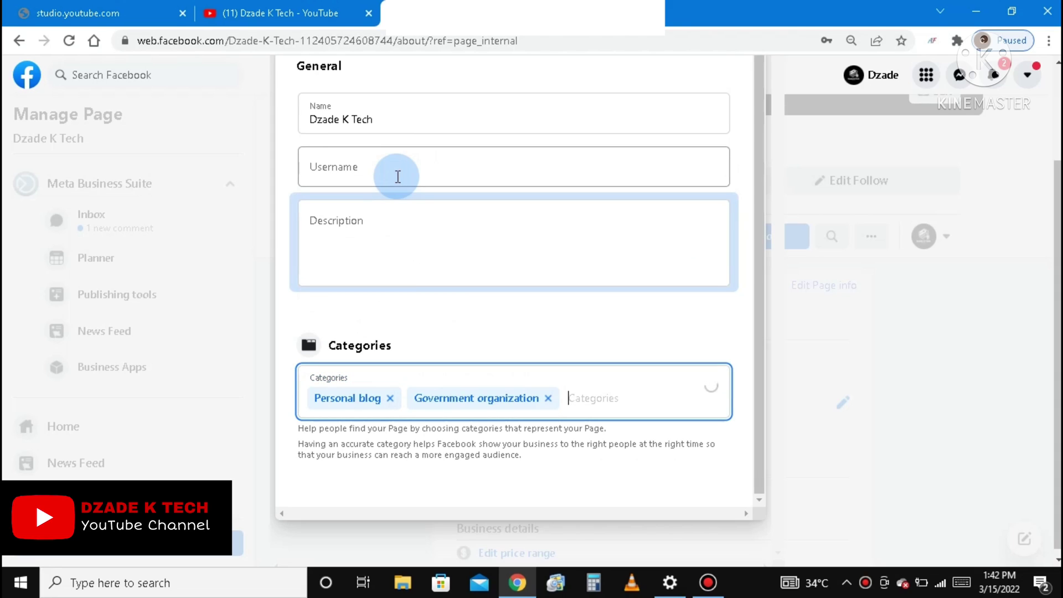
pyautogui.click(391, 398)
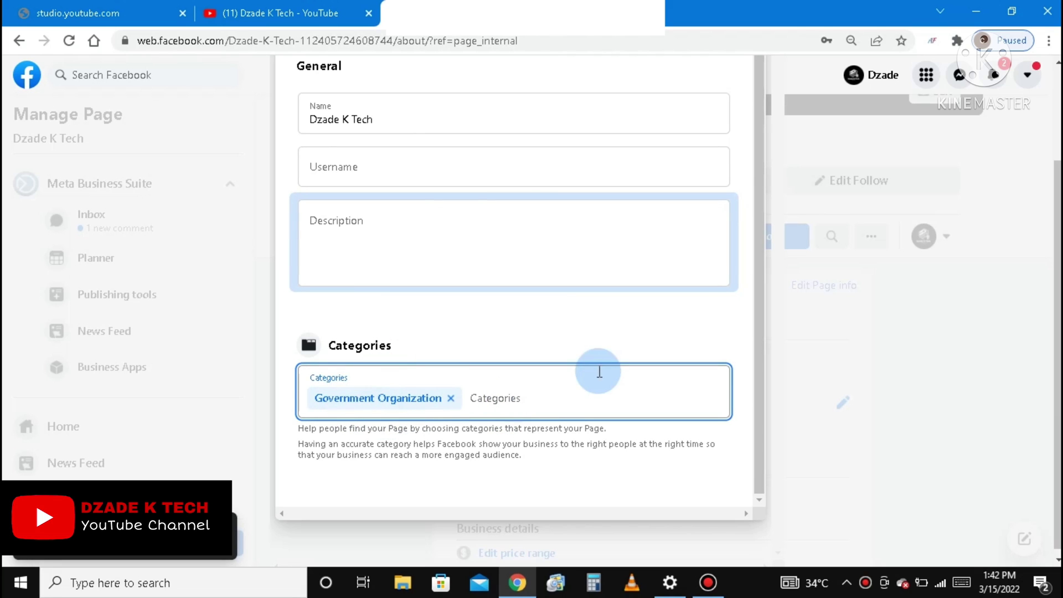
pyautogui.click(758, 341)
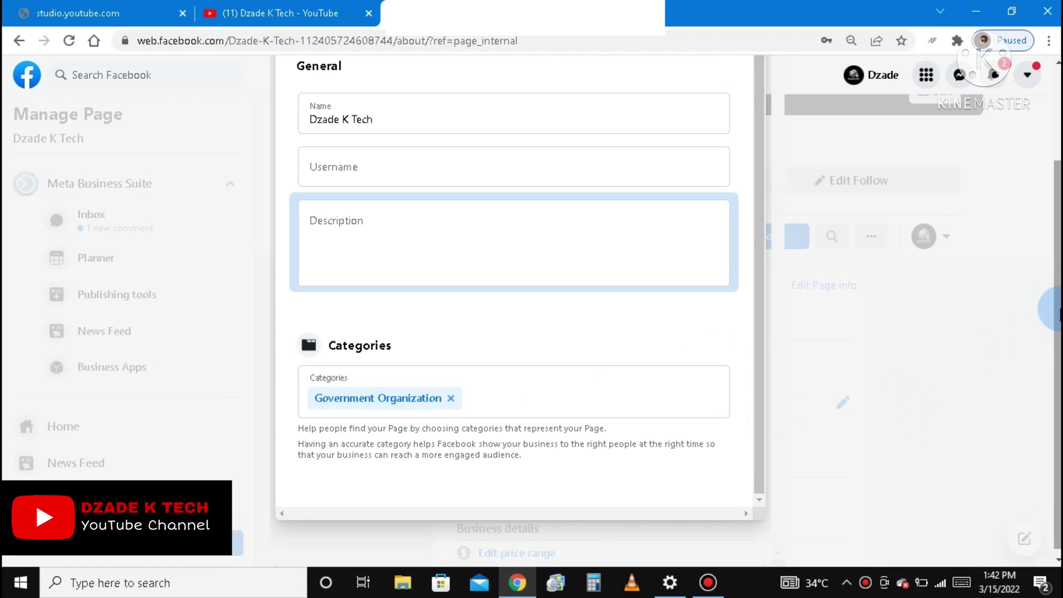
# Step: Close the page info editor and reload so the header shows Government organization
pyautogui.moveTo(1059, 313); pyautogui.dragTo(1058, 216)
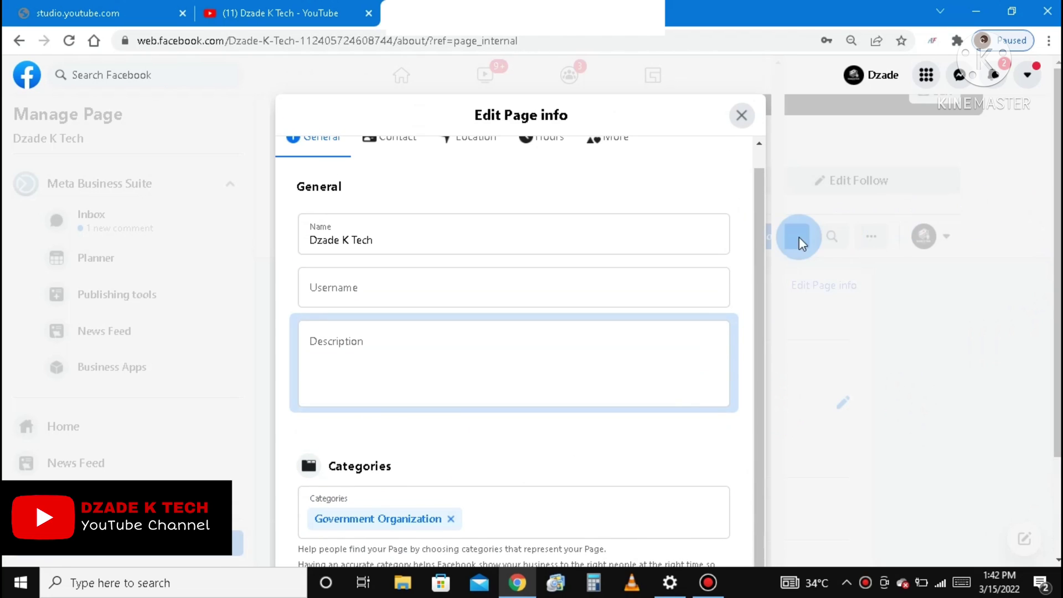
pyautogui.click(740, 118)
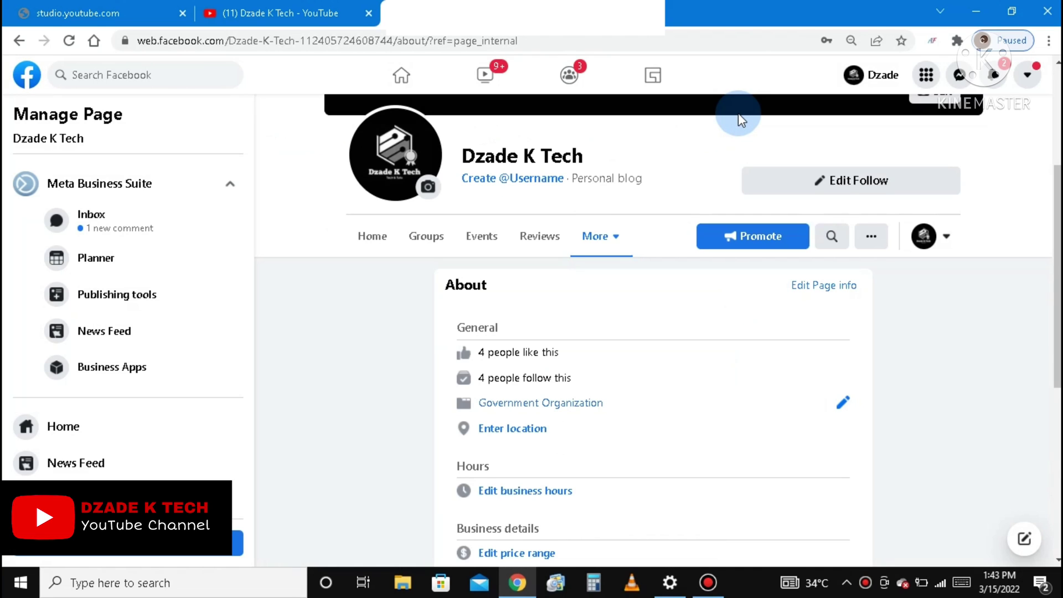
pyautogui.click(612, 239)
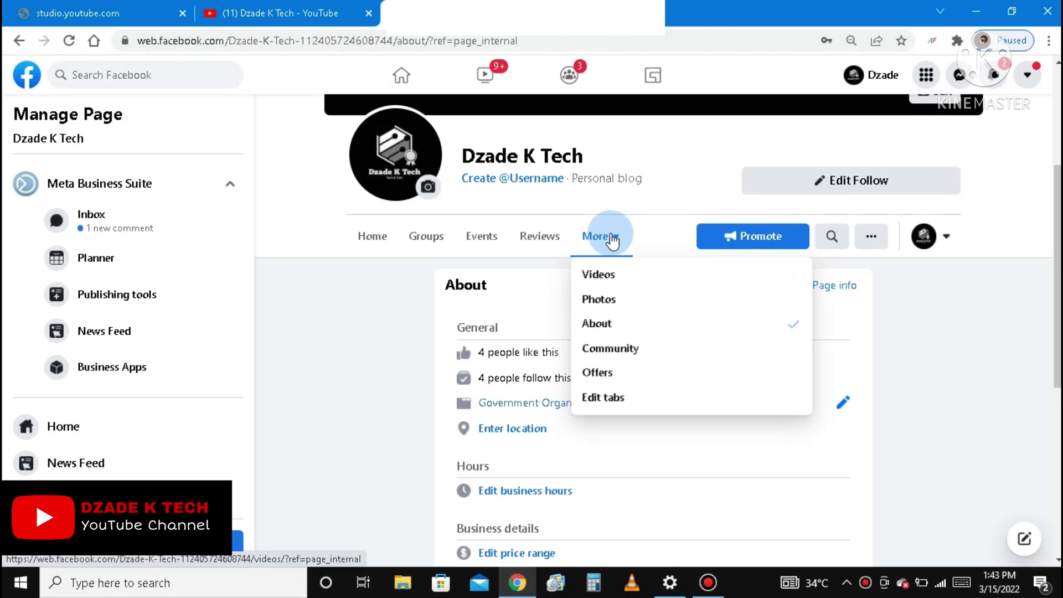
pyautogui.click(669, 141)
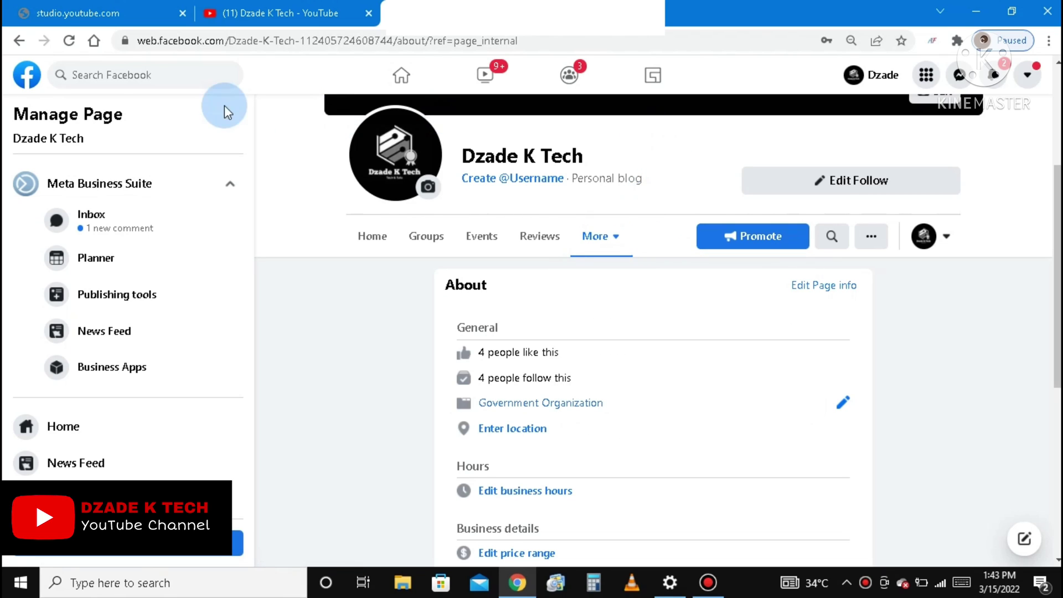
pyautogui.click(65, 39)
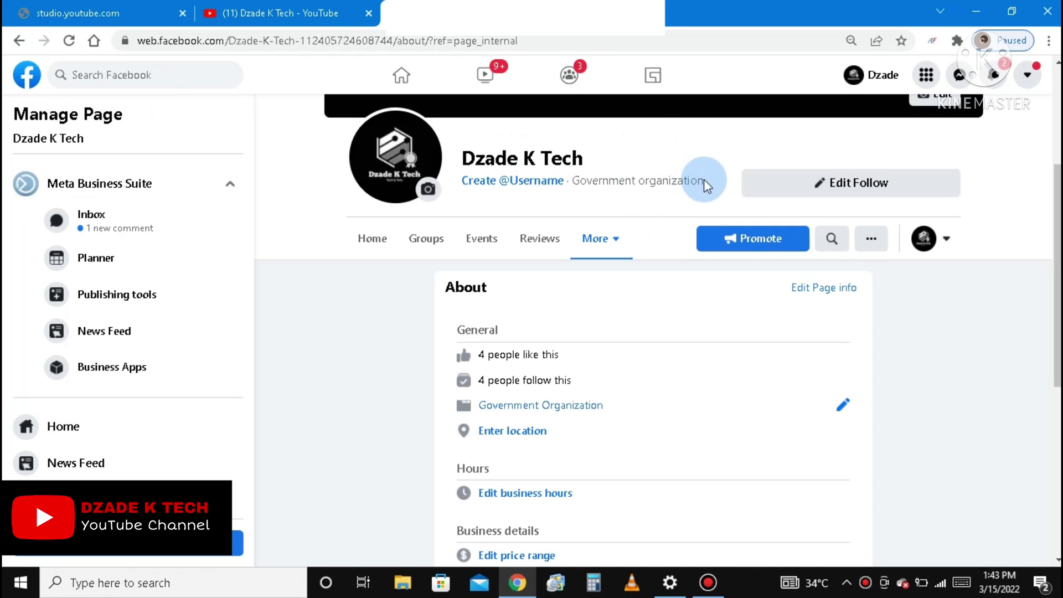
# Step: Highlight the category text under the page name, then deselect it
pyautogui.moveTo(703, 178); pyautogui.dragTo(574, 189)
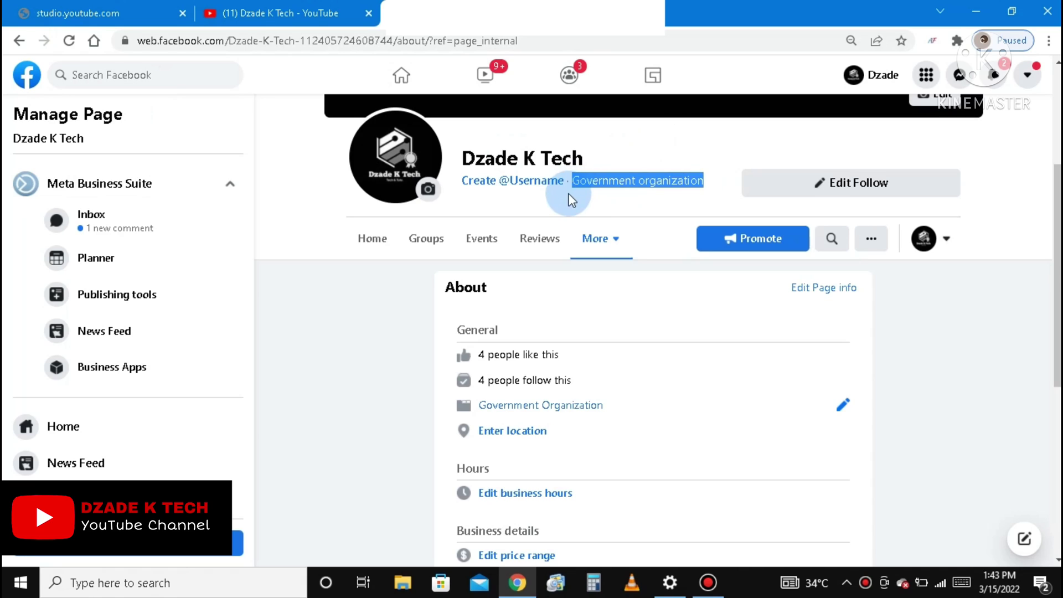
pyautogui.click(587, 196)
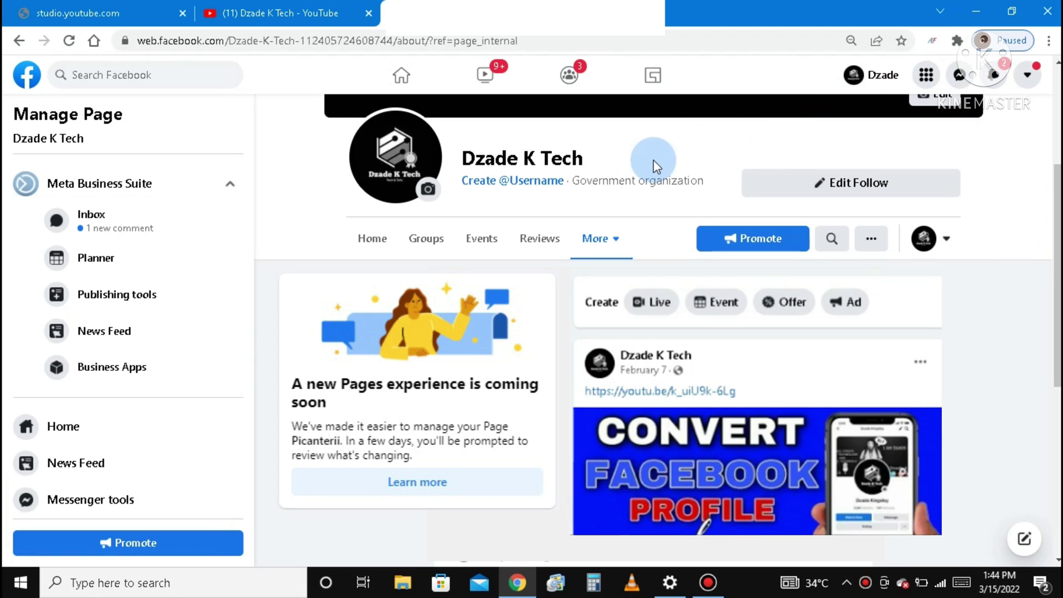
# Step: Minimize the Chrome window to reveal the Windows desktop
pyautogui.click(973, 13)
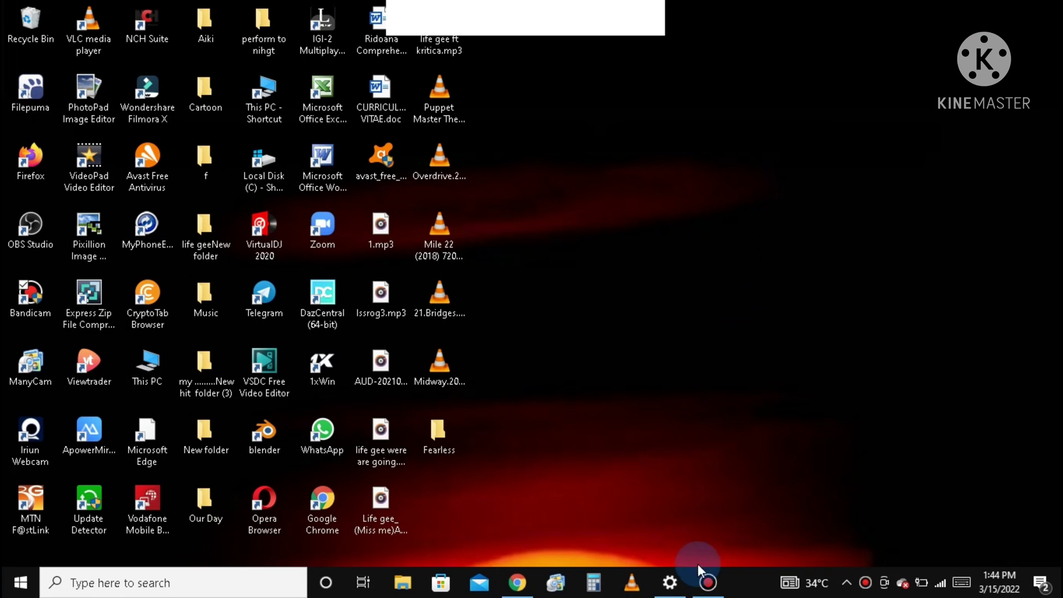